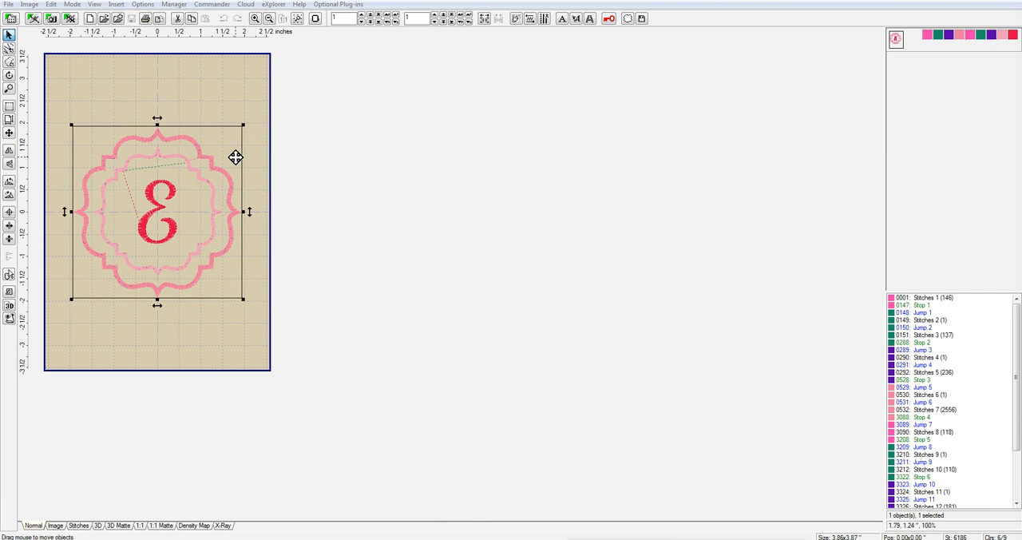
Compare the monogram design in the 3D, Normal, Image, Stitches and 3D Matte views, return to 3D, and close the editor
{"action": "left_click", "coordinate": [97, 526]}
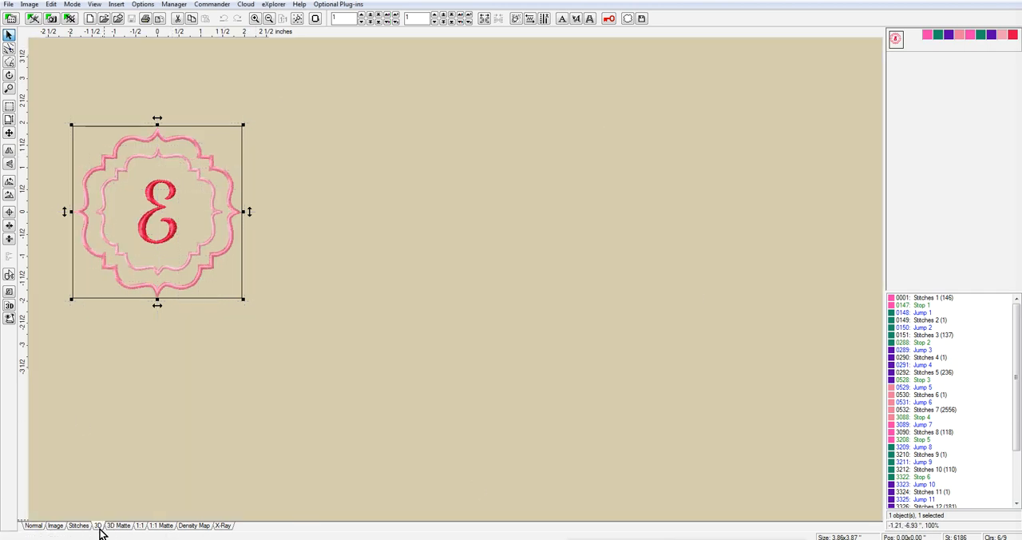
{"action": "left_click", "coordinate": [32, 526]}
{"action": "left_click", "coordinate": [55, 526]}
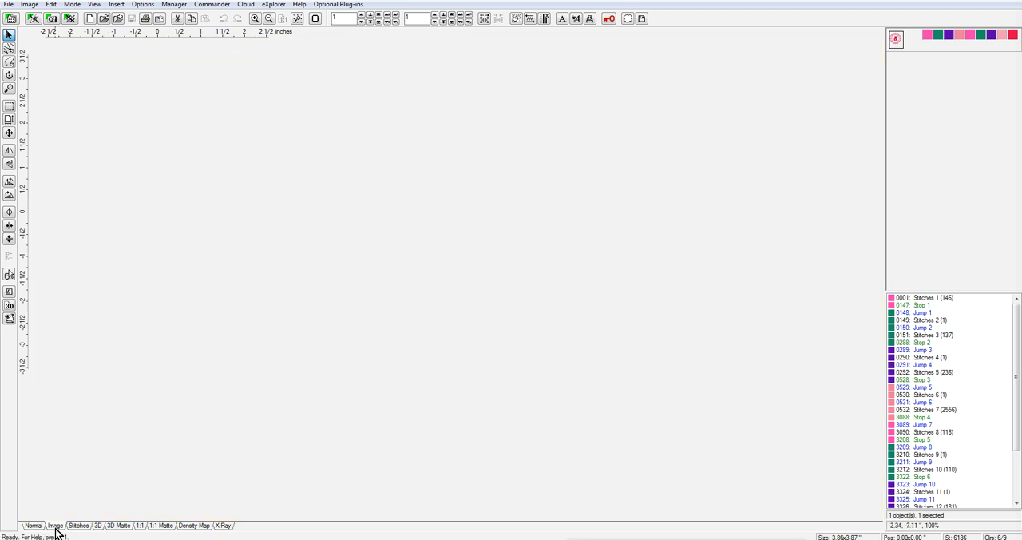
{"action": "left_click", "coordinate": [77, 527]}
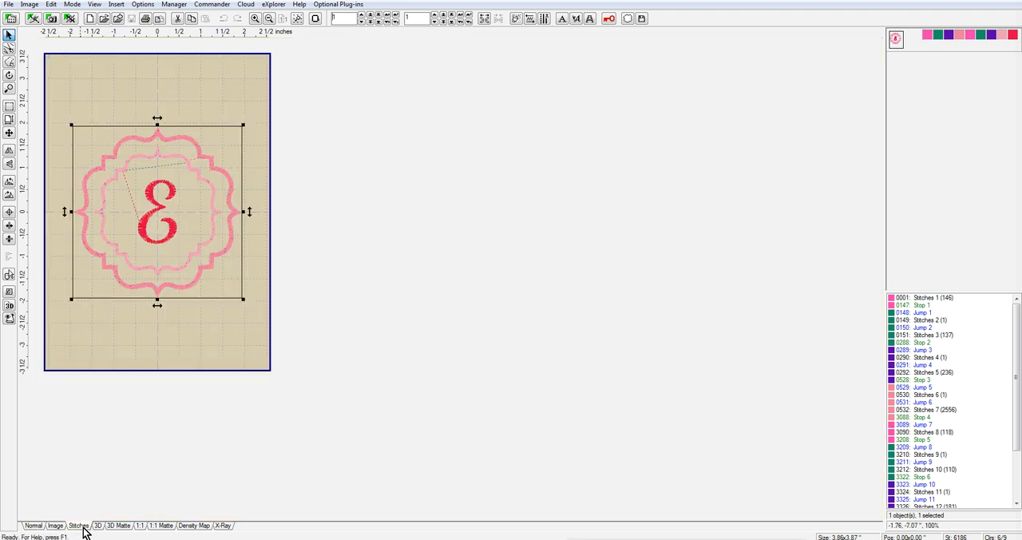
{"action": "left_click", "coordinate": [123, 528]}
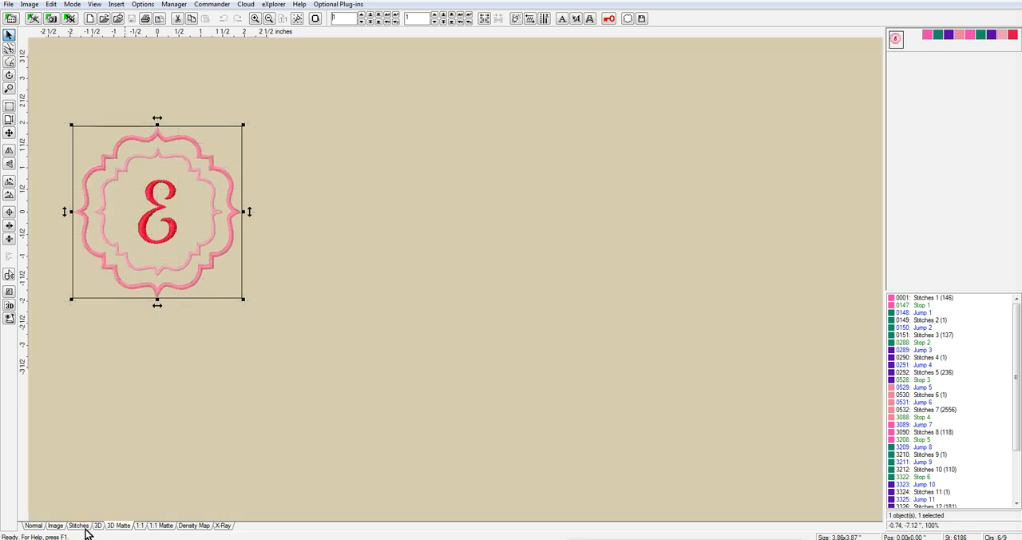
{"action": "left_click", "coordinate": [97, 526]}
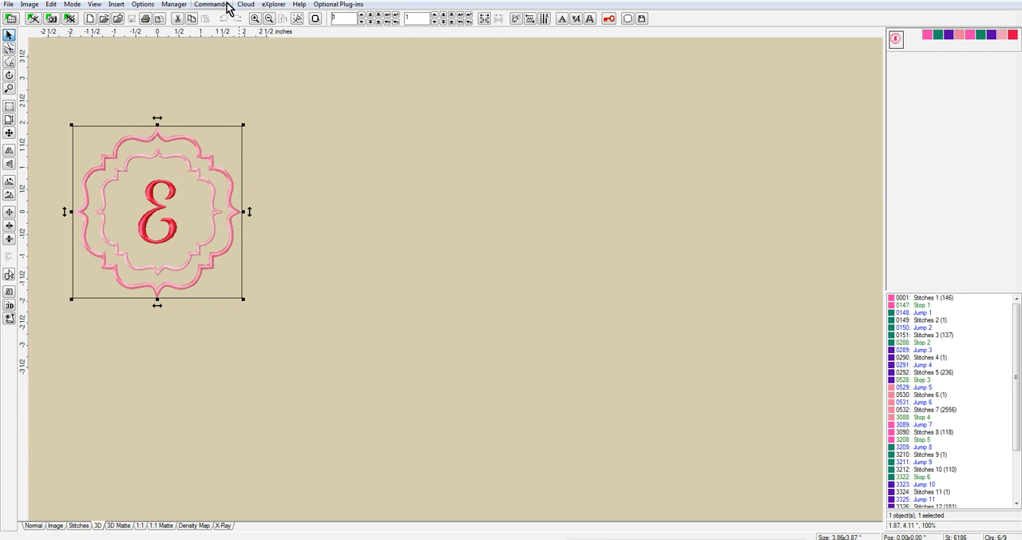
{"action": "left_click", "coordinate": [1016, 3]}
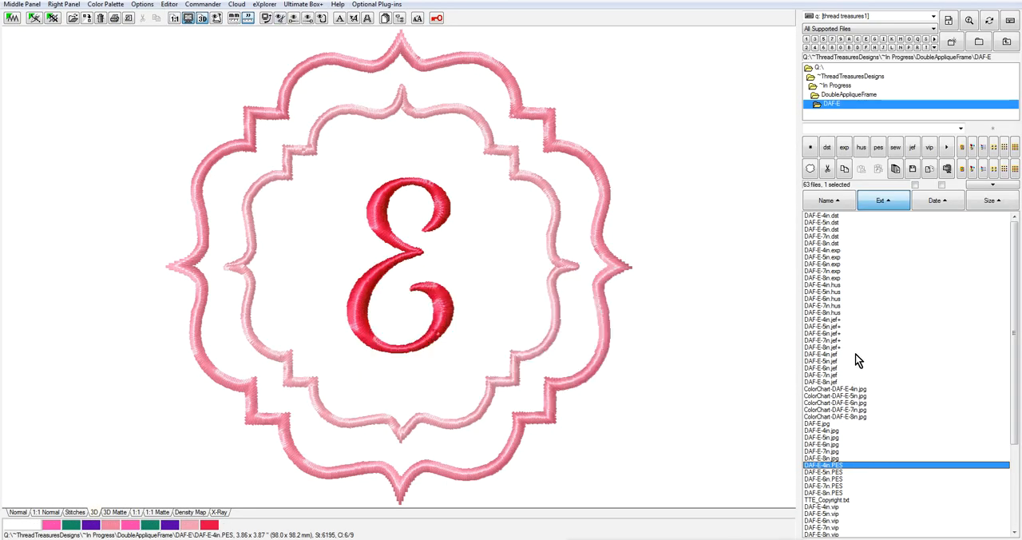
Try to export the five PES files DAF-E-4in to DAF-E-8in as 800 × 800 pixel JPG images, declining to overwrite existing files
{"action": "left_click", "coordinate": [837, 494]}
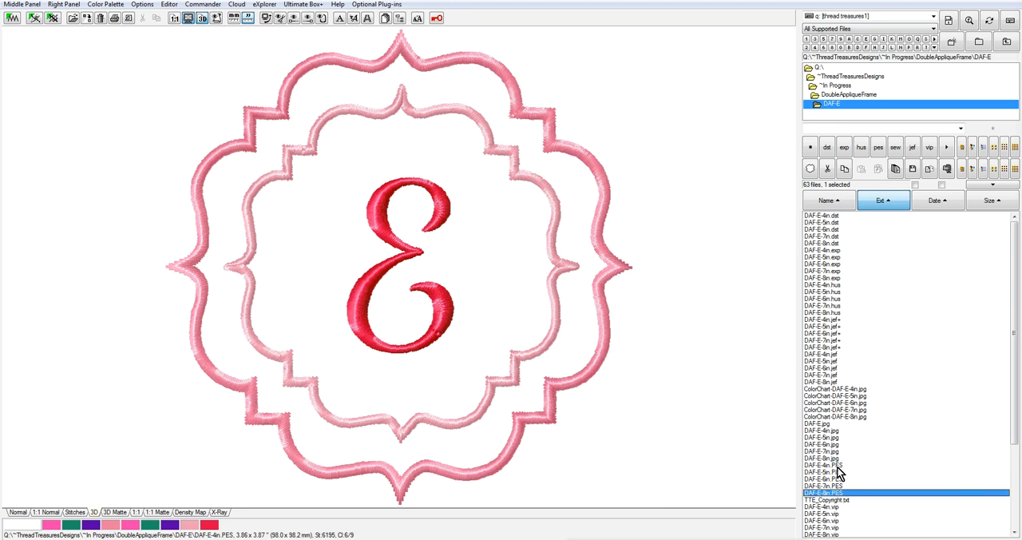
{"action": "left_click", "coordinate": [837, 467], "text": "shift"}
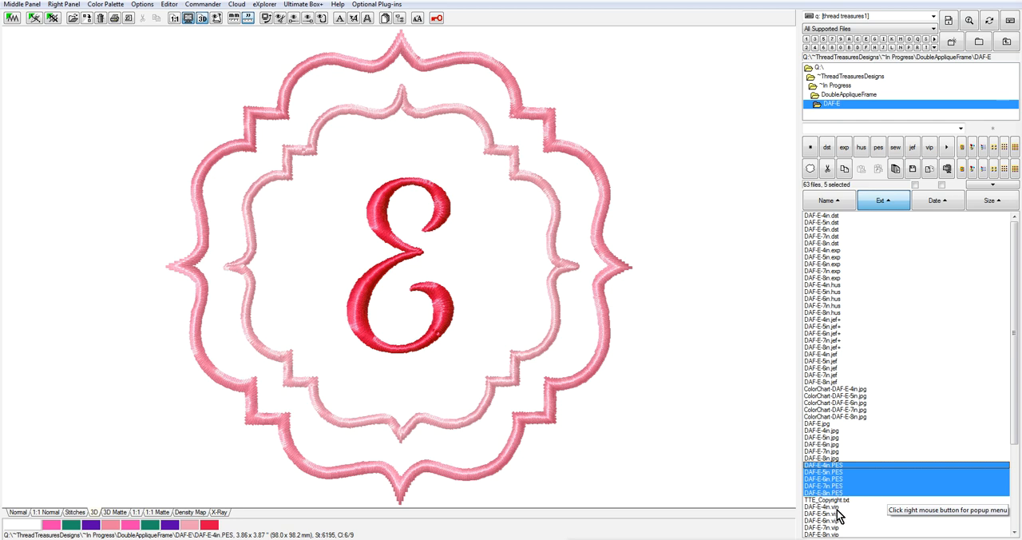
{"action": "left_click", "coordinate": [62, 5]}
{"action": "mouse_move", "coordinate": [100, 130]}
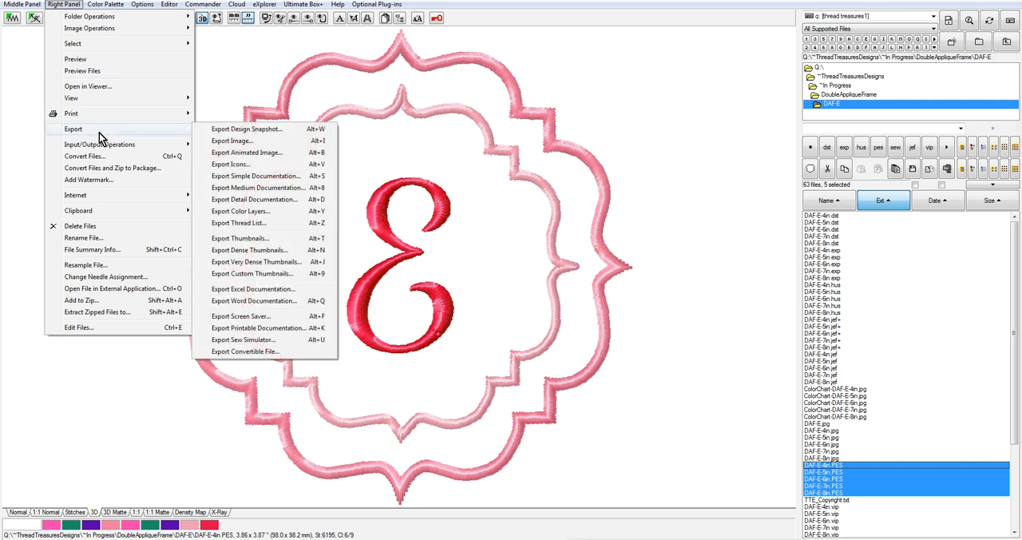
{"action": "left_click", "coordinate": [232, 141]}
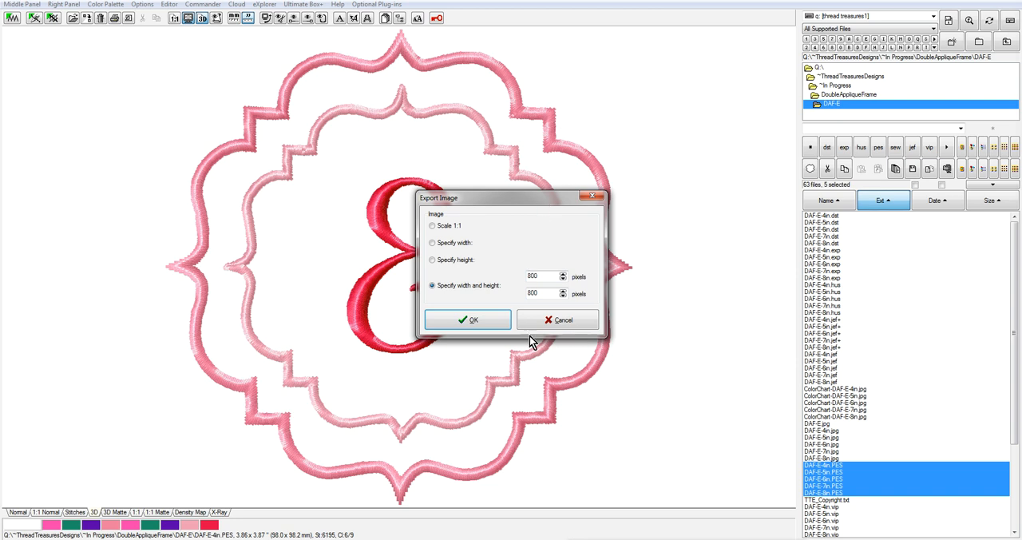
{"action": "left_click", "coordinate": [475, 320]}
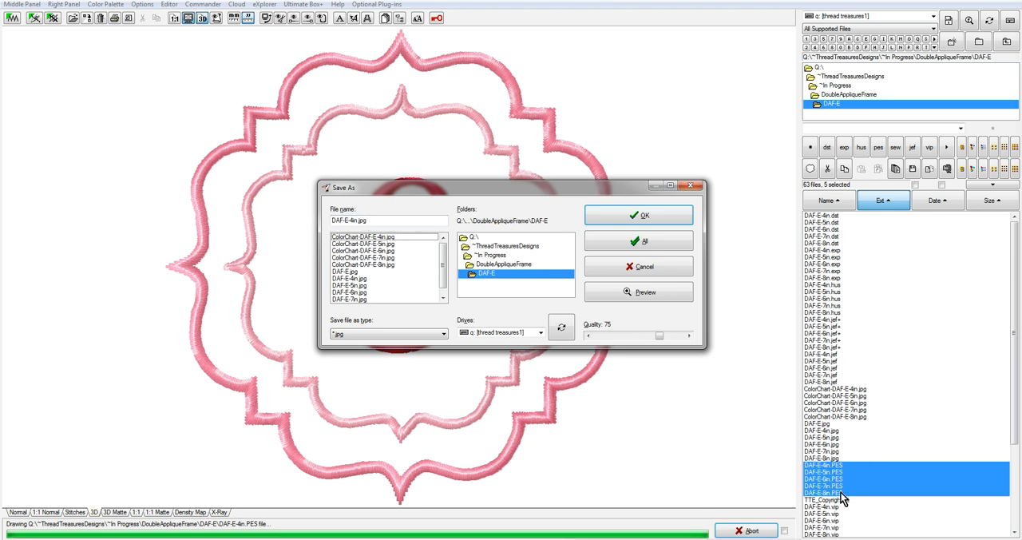
{"action": "left_click", "coordinate": [671, 248]}
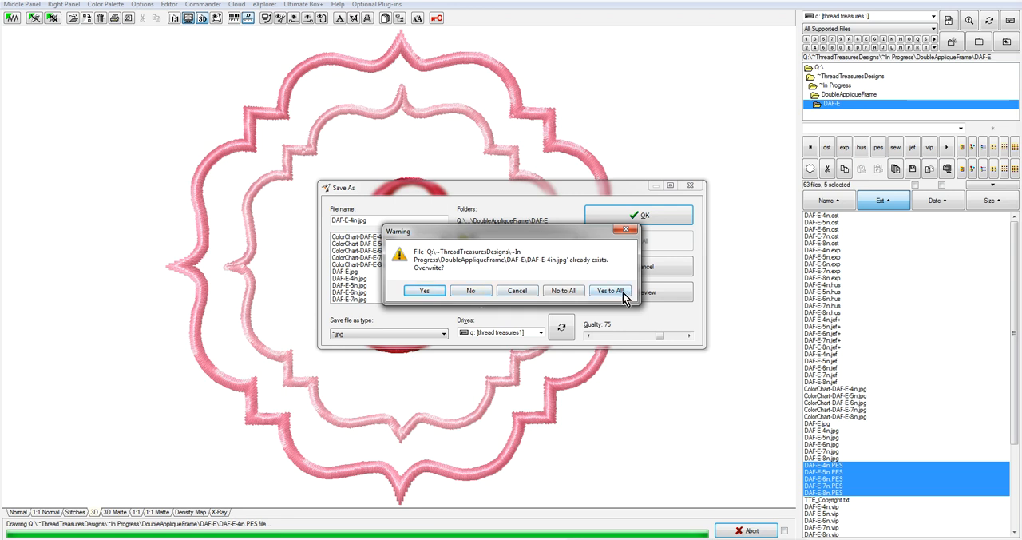
{"action": "left_click", "coordinate": [470, 291]}
{"action": "left_click", "coordinate": [696, 186]}
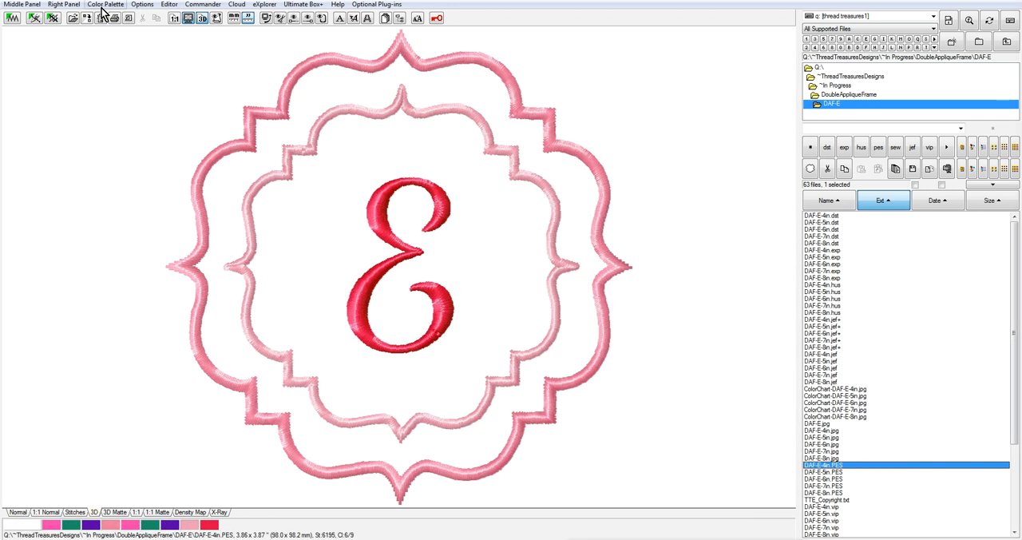
Preview DAF-E-8in.PES and set its background color to light pink with red 255, green 221, blue 238
{"action": "left_click", "coordinate": [831, 493]}
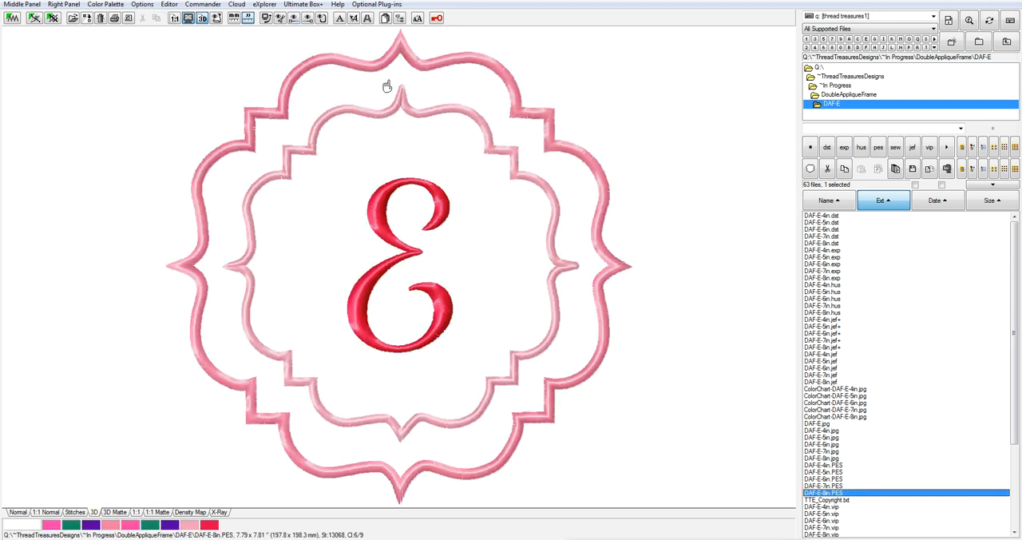
{"action": "left_click", "coordinate": [100, 6]}
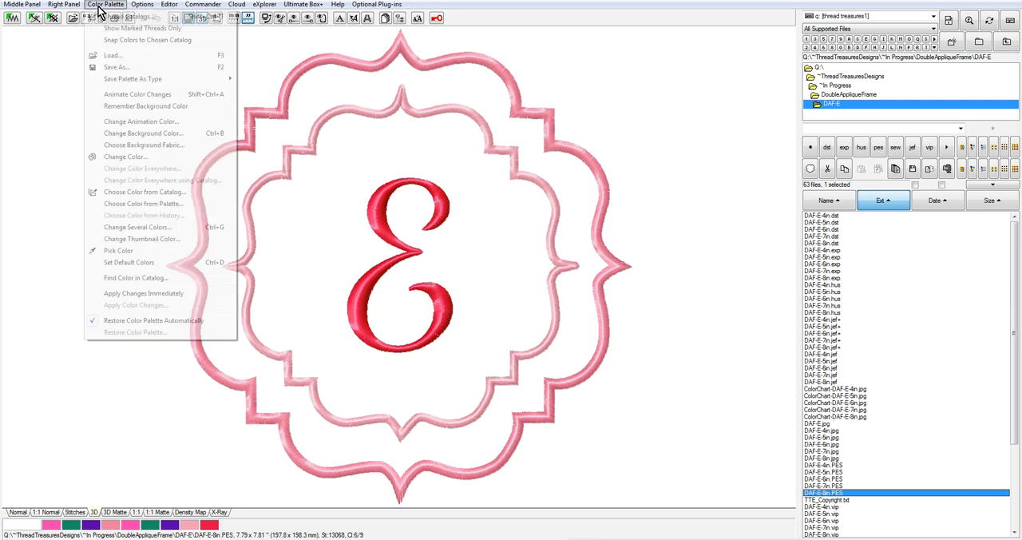
{"action": "left_click", "coordinate": [157, 138]}
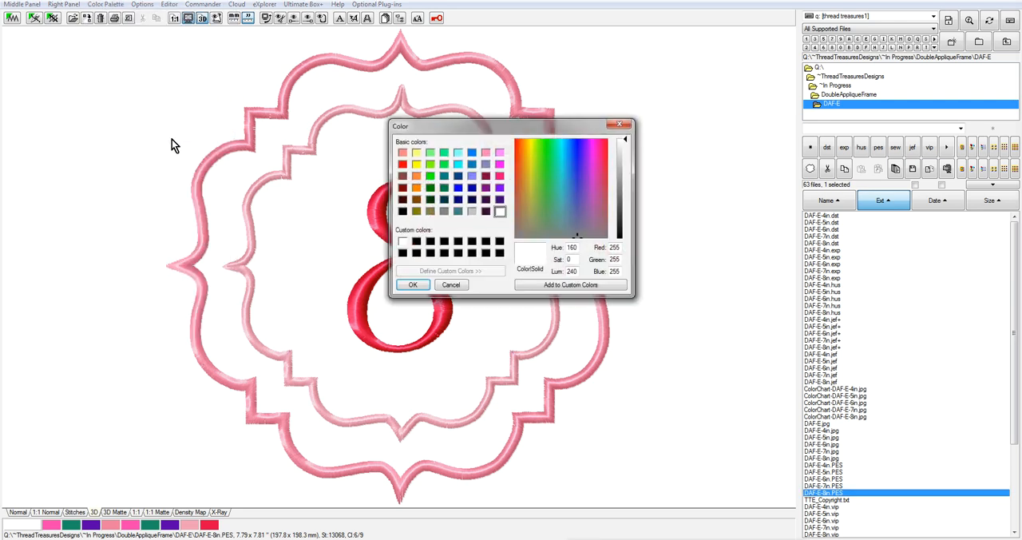
{"action": "left_click", "coordinate": [487, 153]}
{"action": "left_click", "coordinate": [623, 147]}
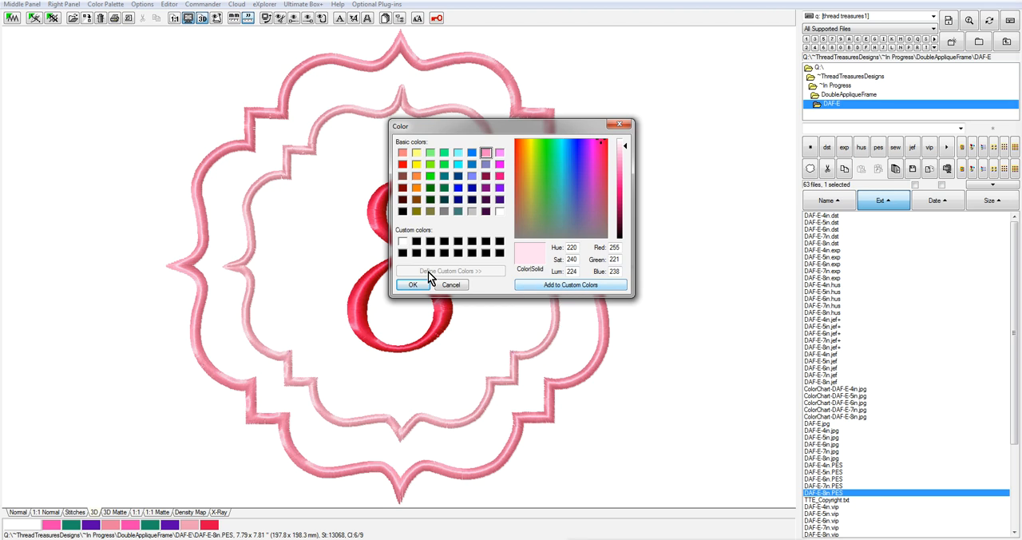
{"action": "left_click", "coordinate": [412, 286]}
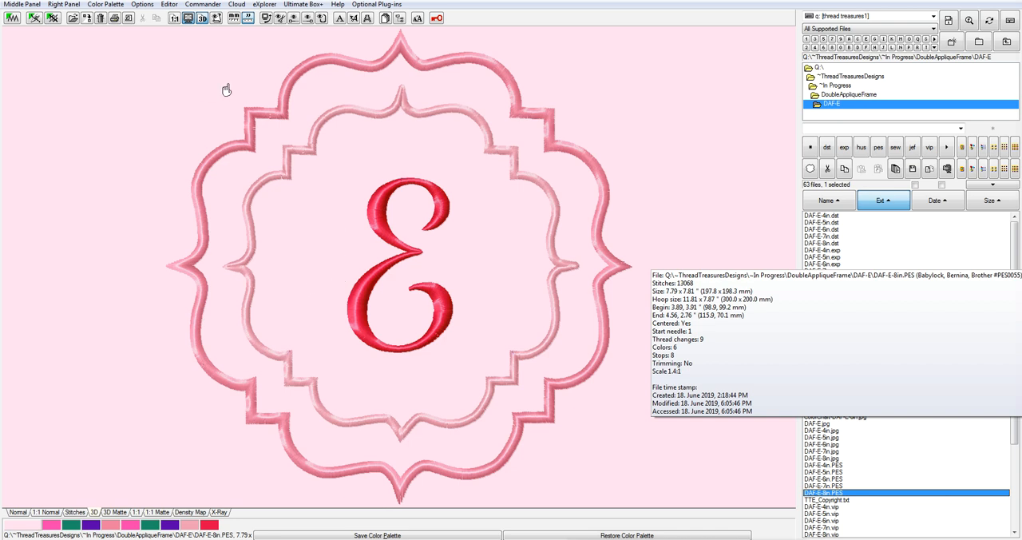
Change the design's background color to the white custom color
{"action": "left_click", "coordinate": [106, 5]}
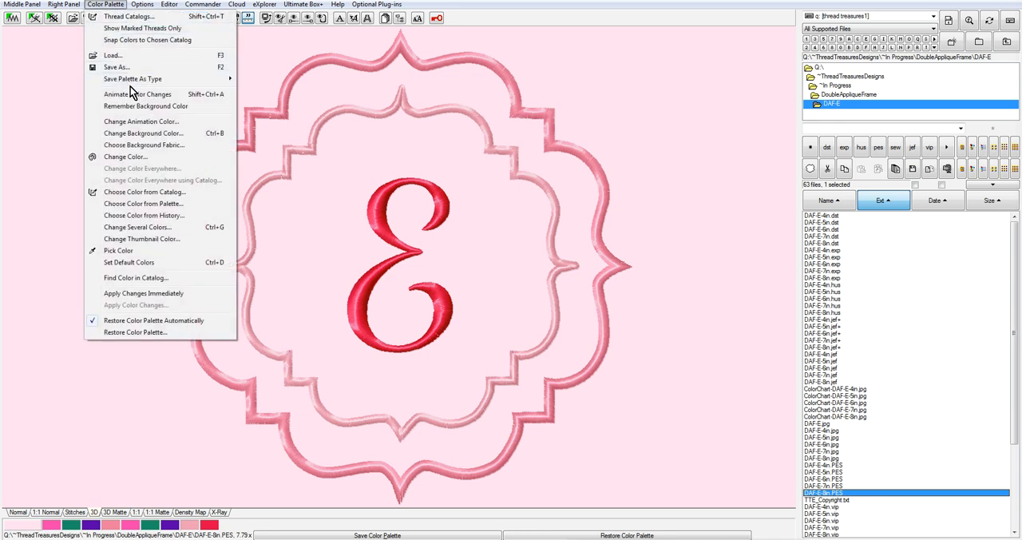
{"action": "left_click", "coordinate": [142, 134]}
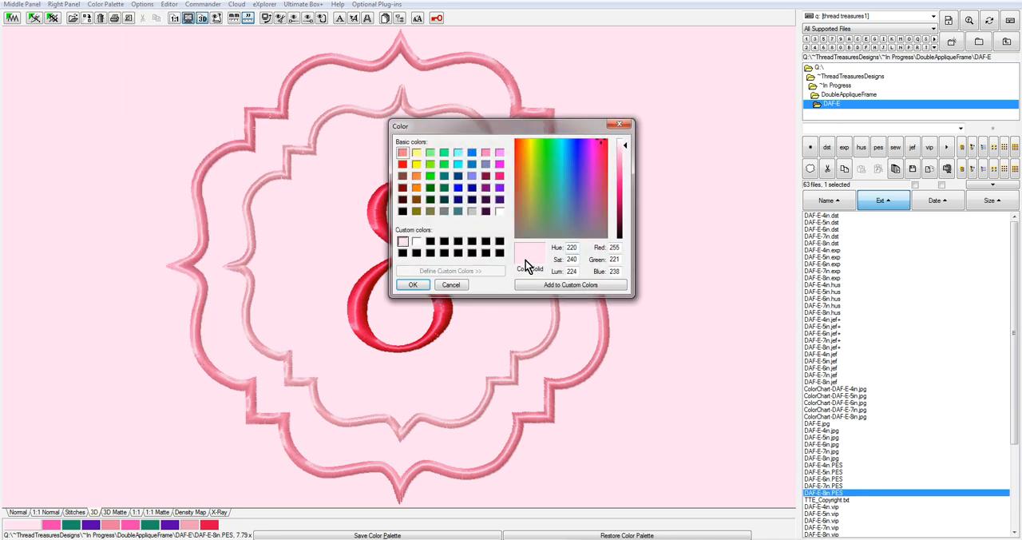
{"action": "left_click", "coordinate": [418, 242]}
{"action": "left_click", "coordinate": [413, 285]}
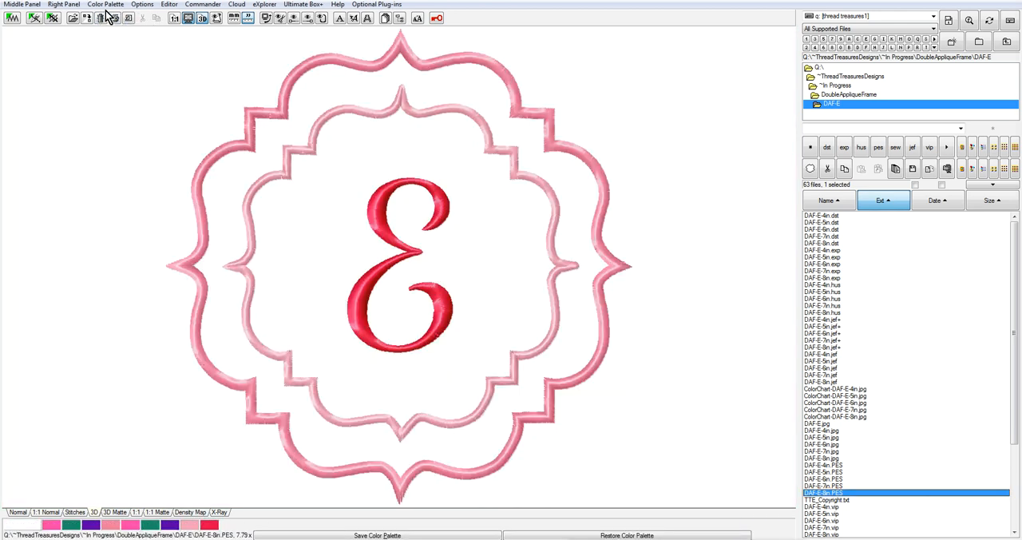
Choose fabric 2 as the background fabric for the design preview
{"action": "left_click", "coordinate": [106, 5]}
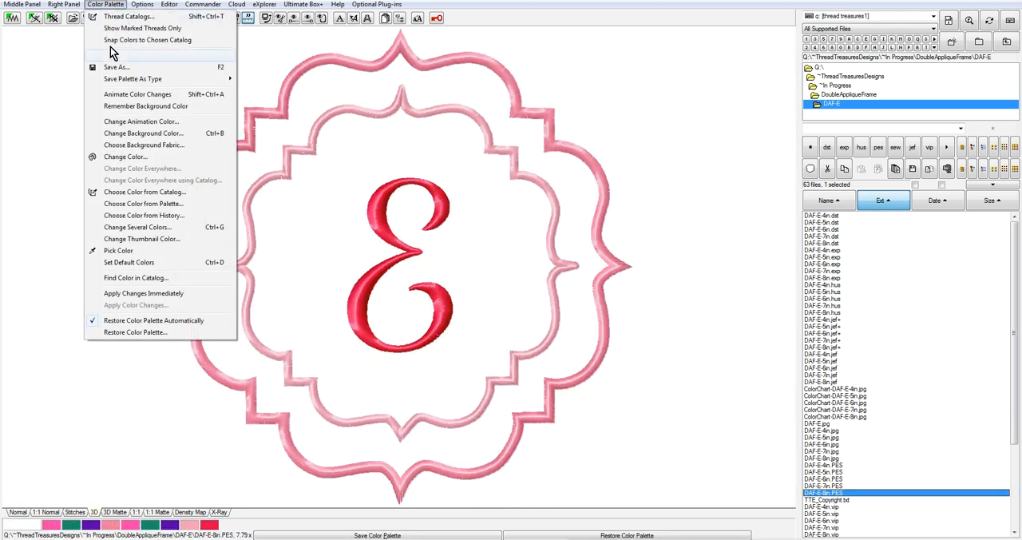
{"action": "left_click", "coordinate": [144, 144]}
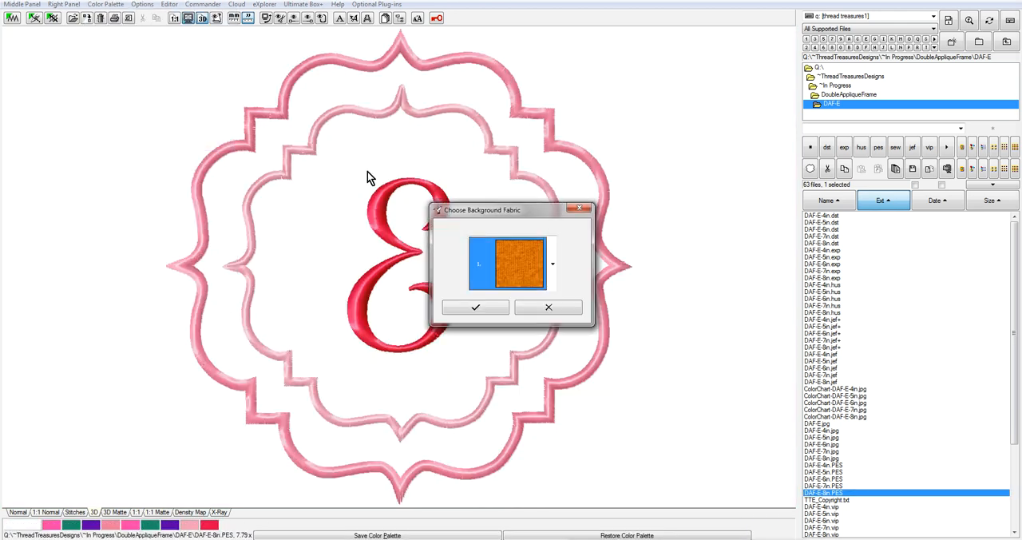
{"action": "left_click", "coordinate": [553, 265]}
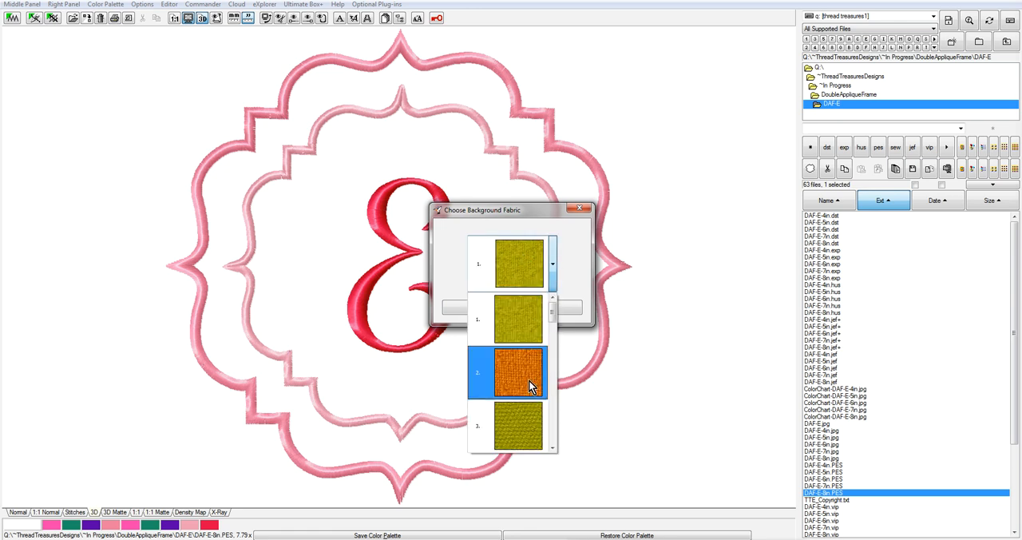
{"action": "left_click", "coordinate": [522, 365]}
{"action": "left_click", "coordinate": [482, 305]}
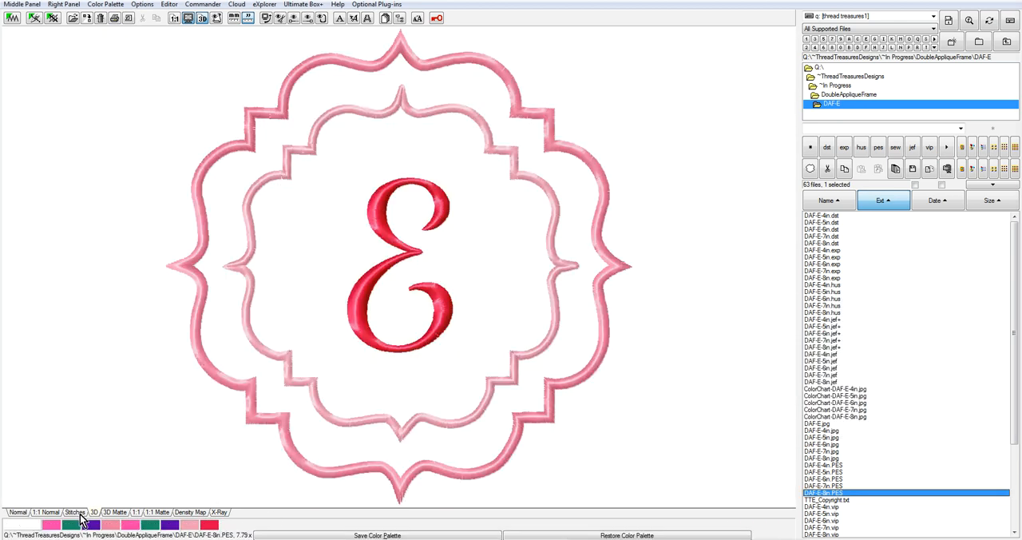
Check the design's background in the Normal, 1:1 Matte and Stitches views
{"action": "left_click", "coordinate": [20, 512]}
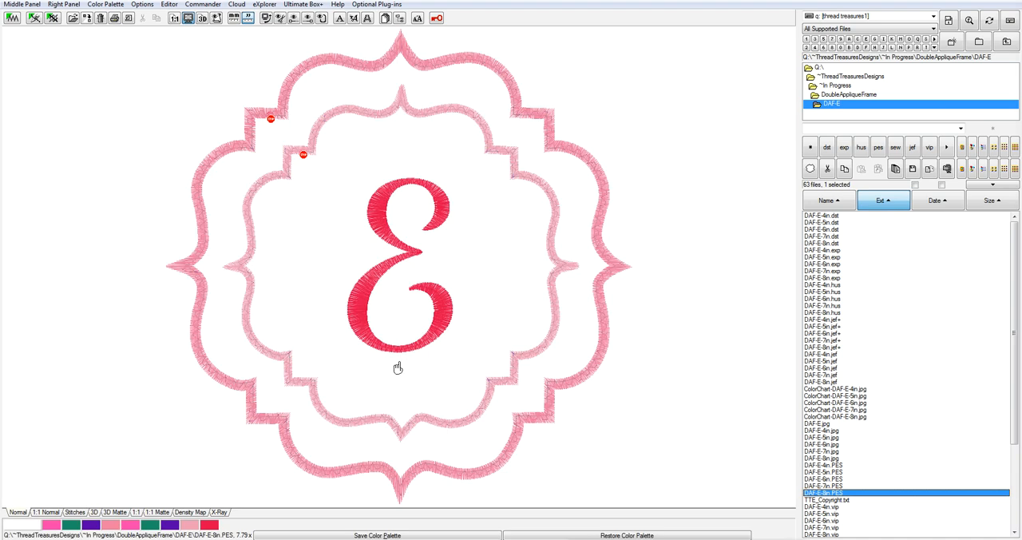
{"action": "left_click", "coordinate": [150, 512]}
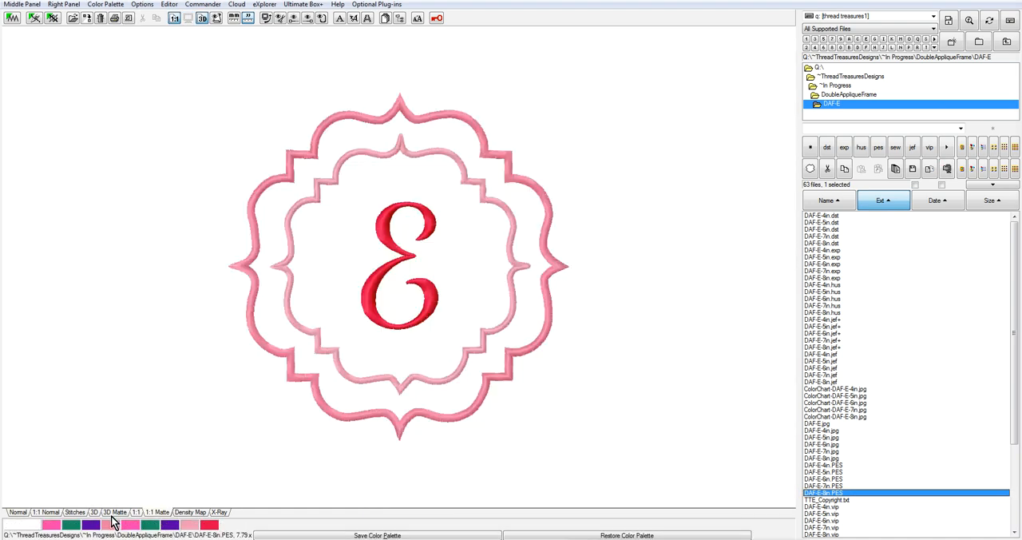
{"action": "left_click", "coordinate": [75, 514]}
{"action": "left_click", "coordinate": [74, 513]}
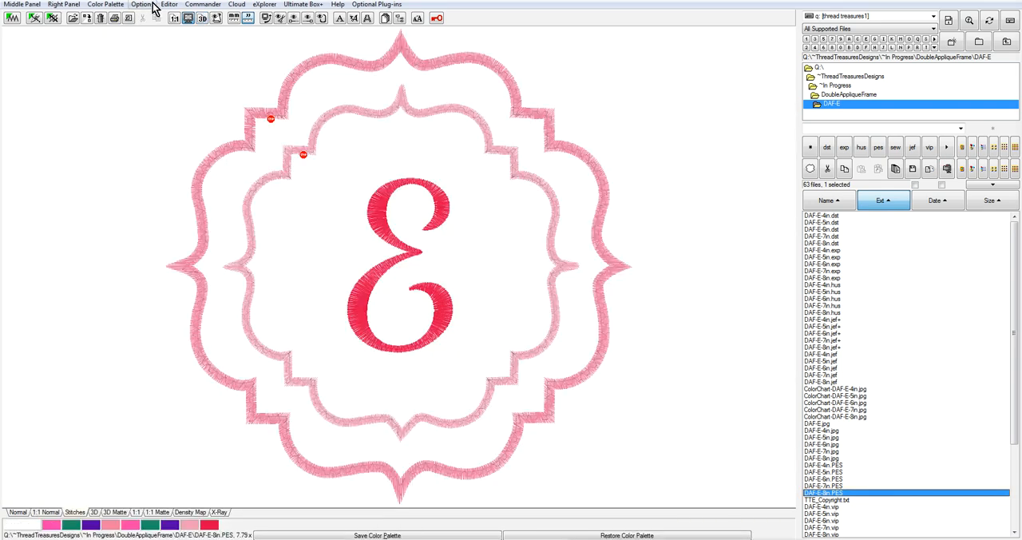
Choose fabric 1 as the background fabric and display the design in the 3D view
{"action": "left_click", "coordinate": [72, 5]}
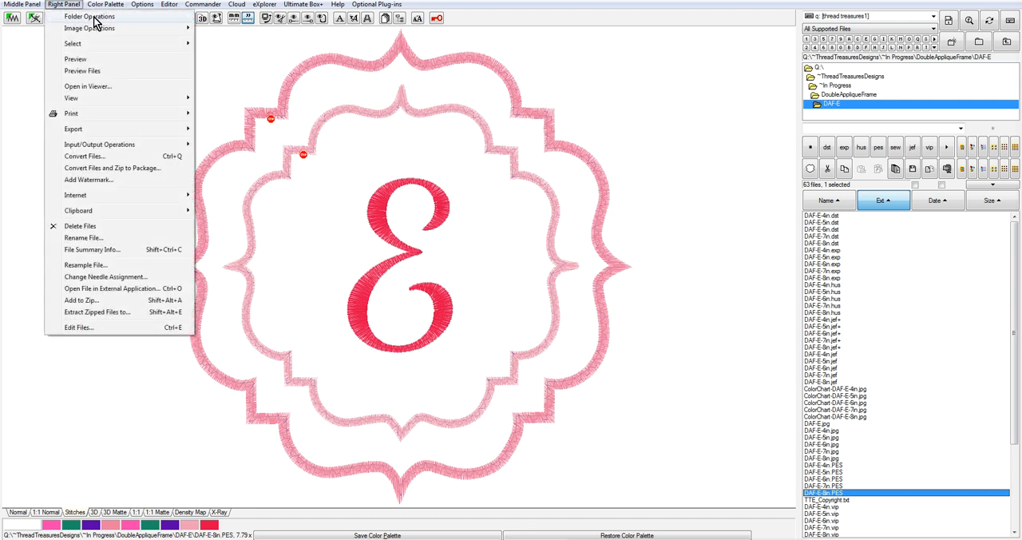
{"action": "mouse_move", "coordinate": [102, 6]}
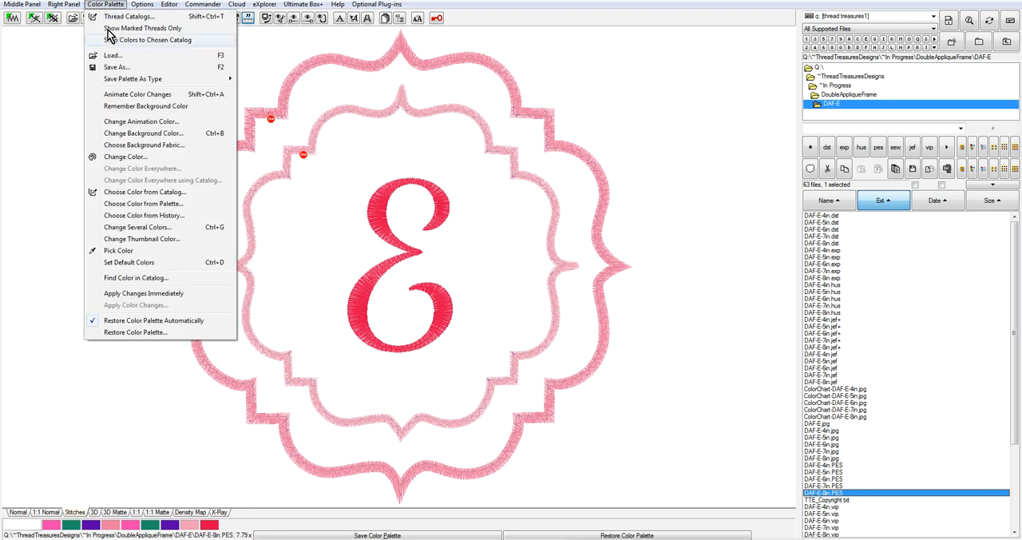
{"action": "left_click", "coordinate": [166, 144]}
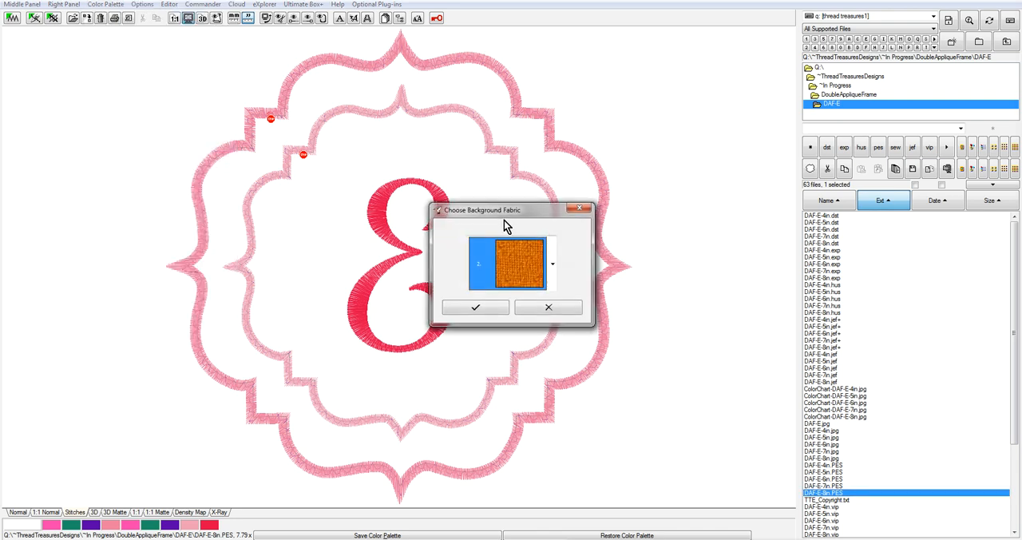
{"action": "left_click", "coordinate": [550, 270]}
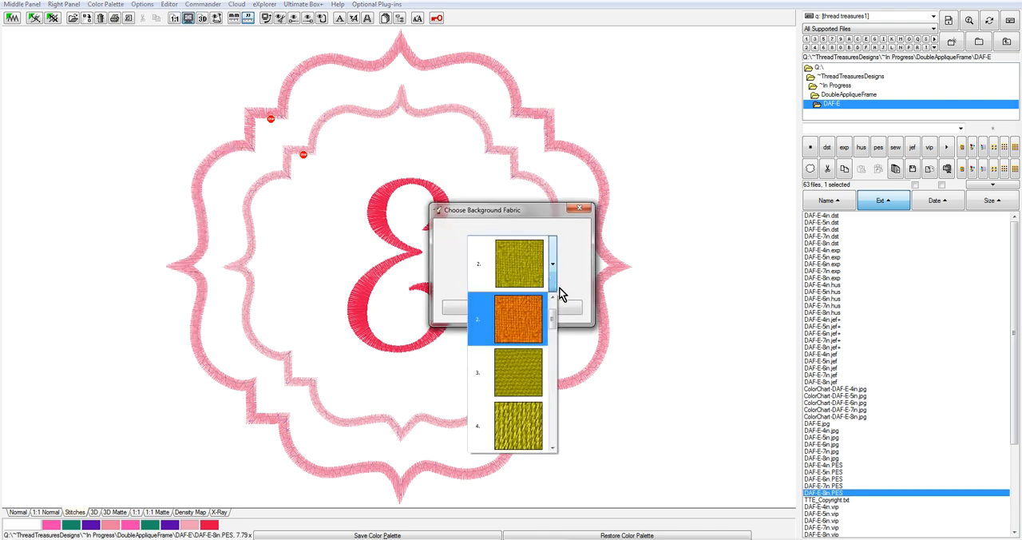
{"action": "scroll", "coordinate": [552, 317], "scroll_direction": "up", "scroll_amount": 1}
{"action": "left_click", "coordinate": [521, 312]}
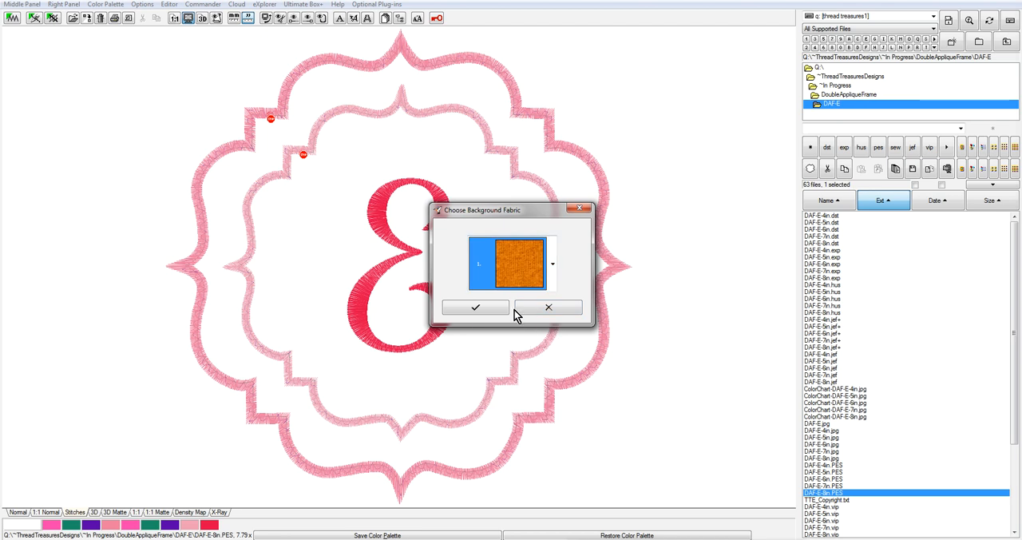
{"action": "left_click", "coordinate": [483, 311]}
{"action": "left_click", "coordinate": [94, 512]}
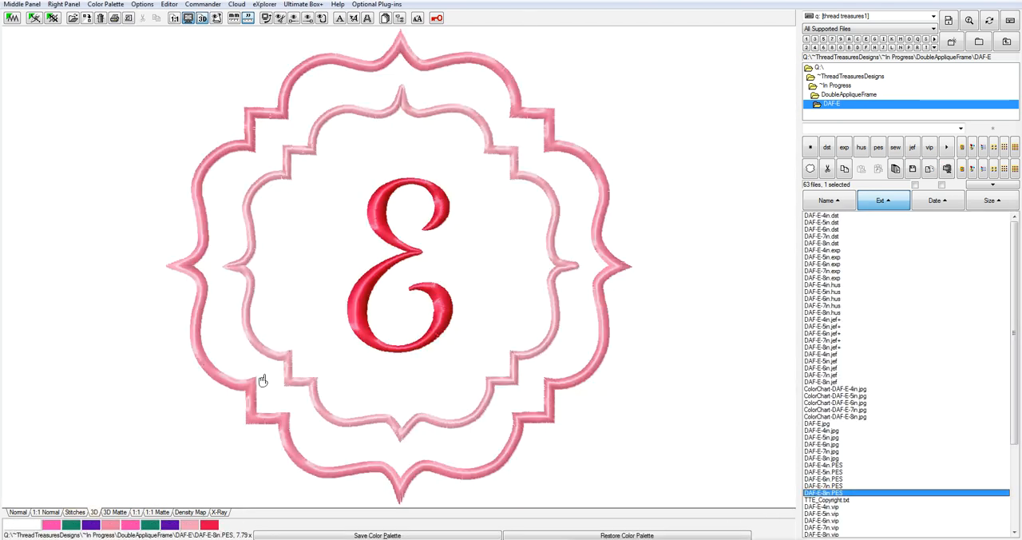